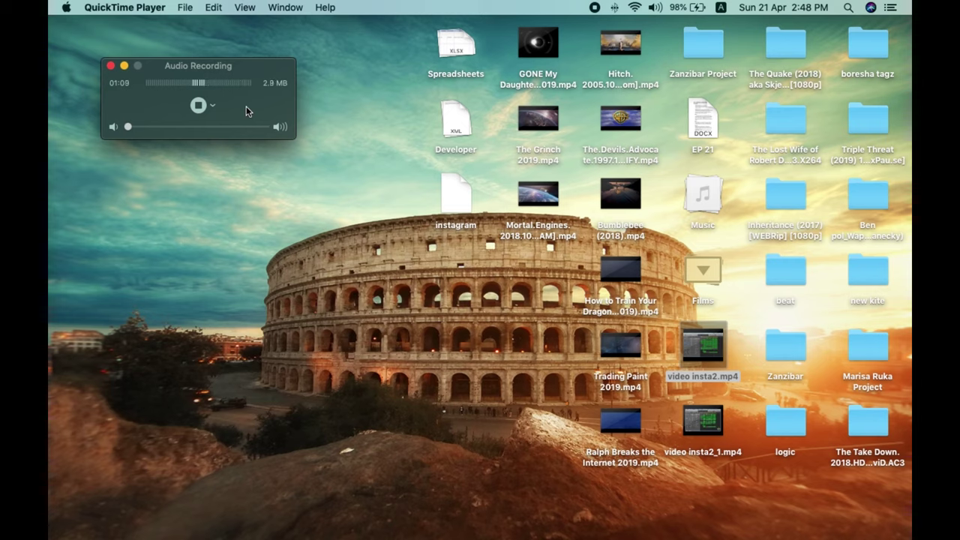
# Step: Switch to Logic Pro X and open the recent project "jux in case"
pyautogui.moveTo(338, 529)
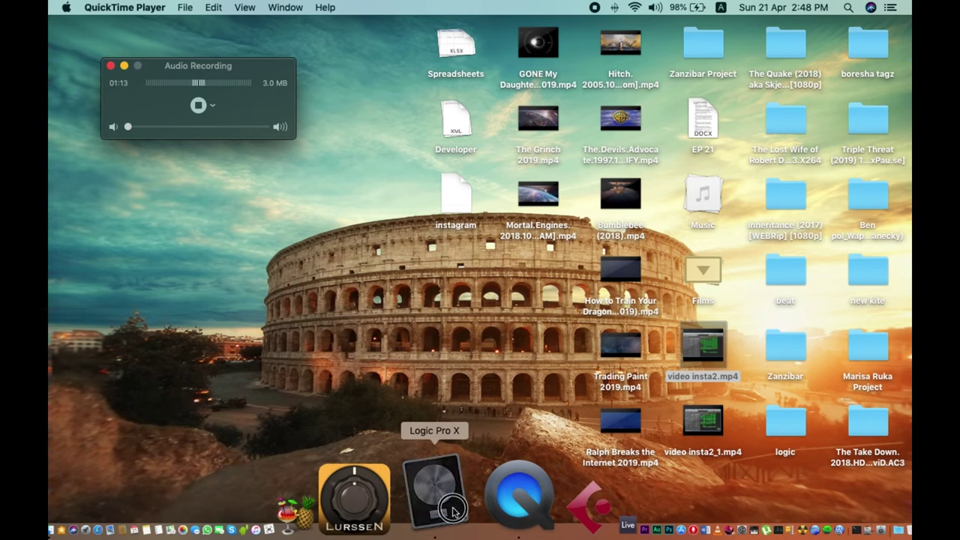
pyautogui.click(452, 511)
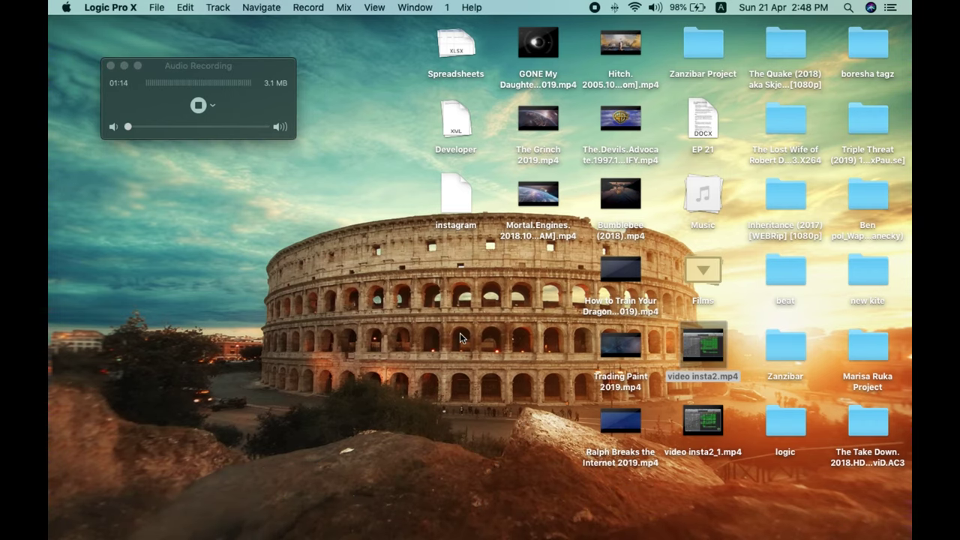
pyautogui.click(156, 7)
pyautogui.moveTo(234, 62)
pyautogui.click(330, 63)
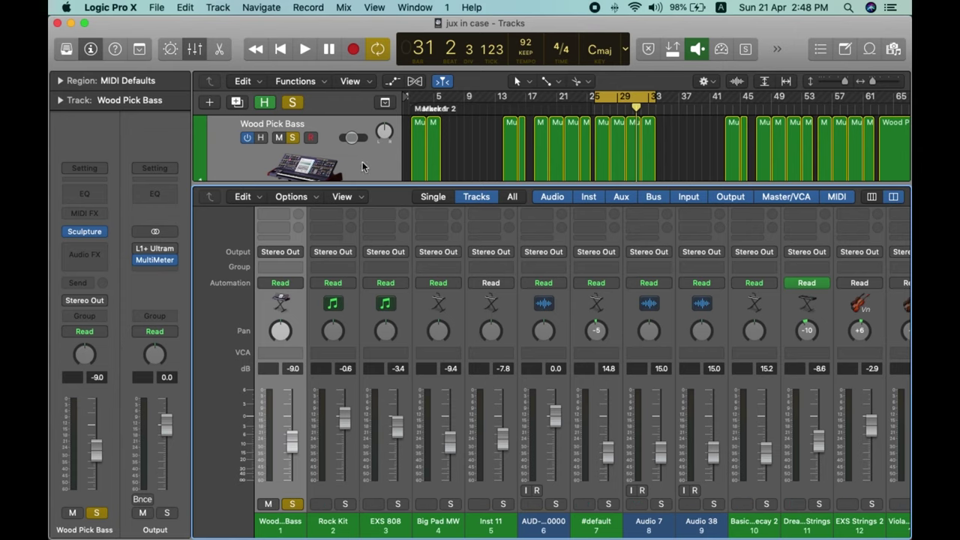
# Step: Hide the mixer and clear the solo on the Wood Pick Bass track
pyautogui.press('x')
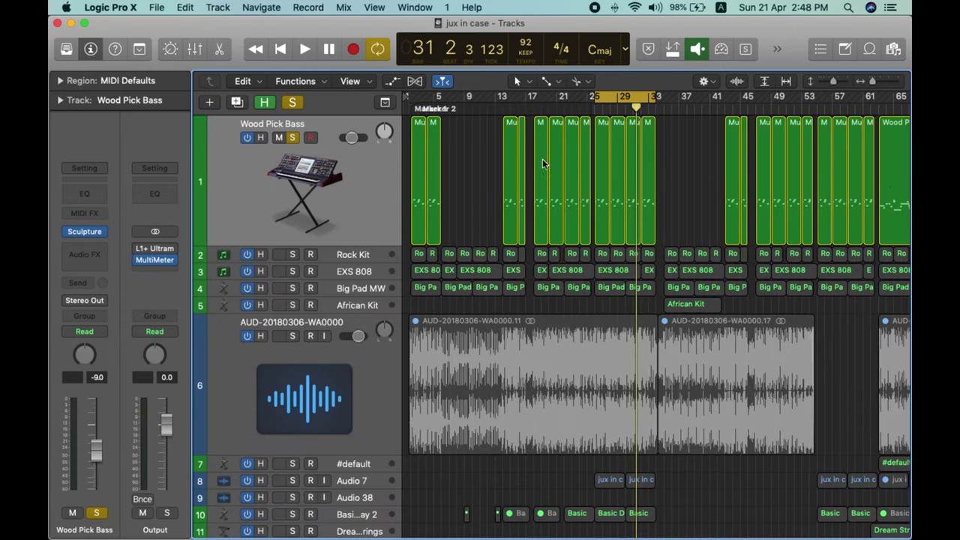
pyautogui.scroll(-1, 549, 158)
pyautogui.click(295, 104)
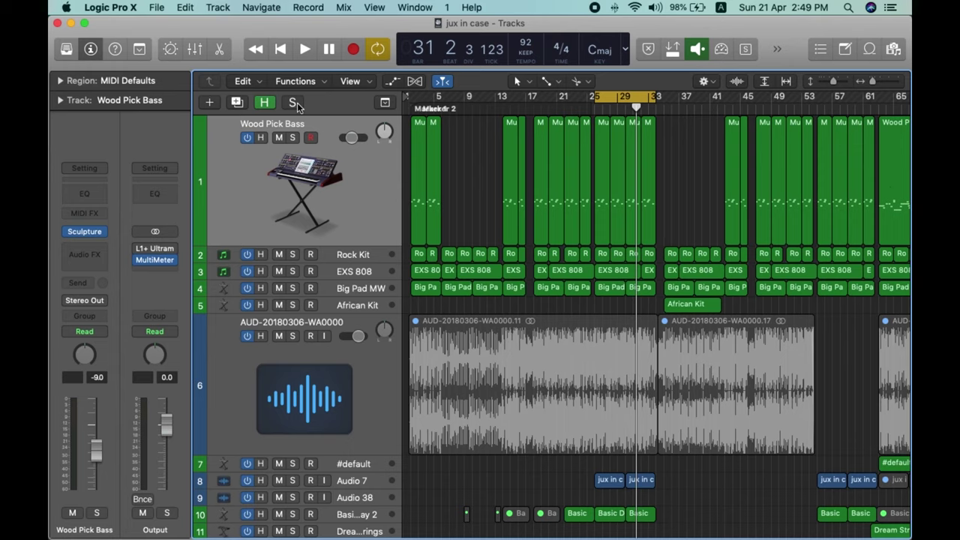
# Step: Open the Sculpture instrument of the Wood Pick Bass track and enlarge its window to 147%
pyautogui.click(84, 232)
pyautogui.moveTo(297, 43); pyautogui.dragTo(300, 70)
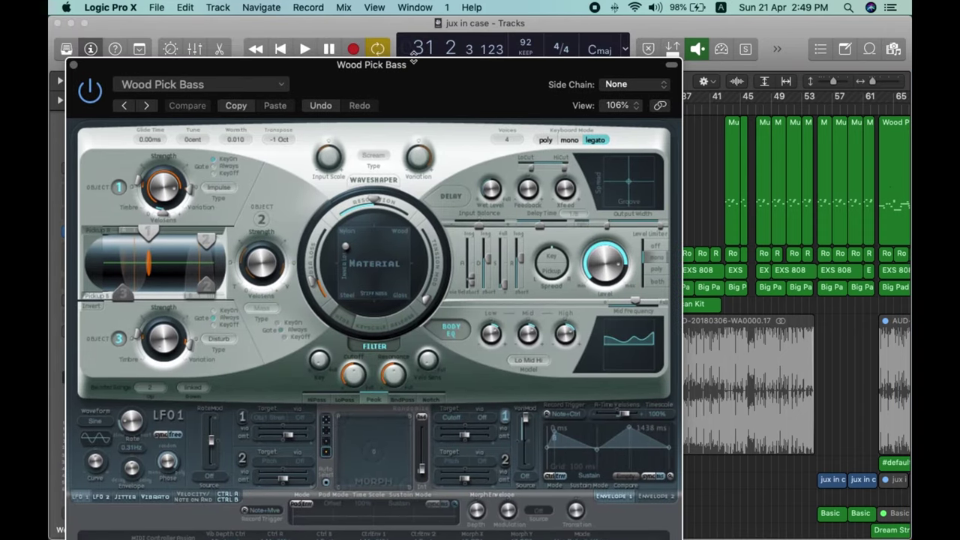
pyautogui.moveTo(465, 64); pyautogui.dragTo(457, 24)
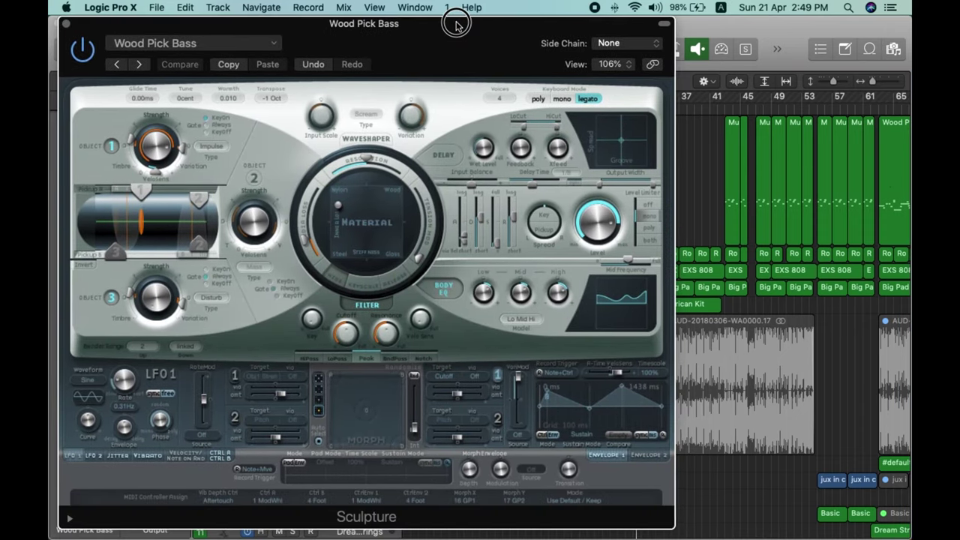
pyautogui.moveTo(666, 536)
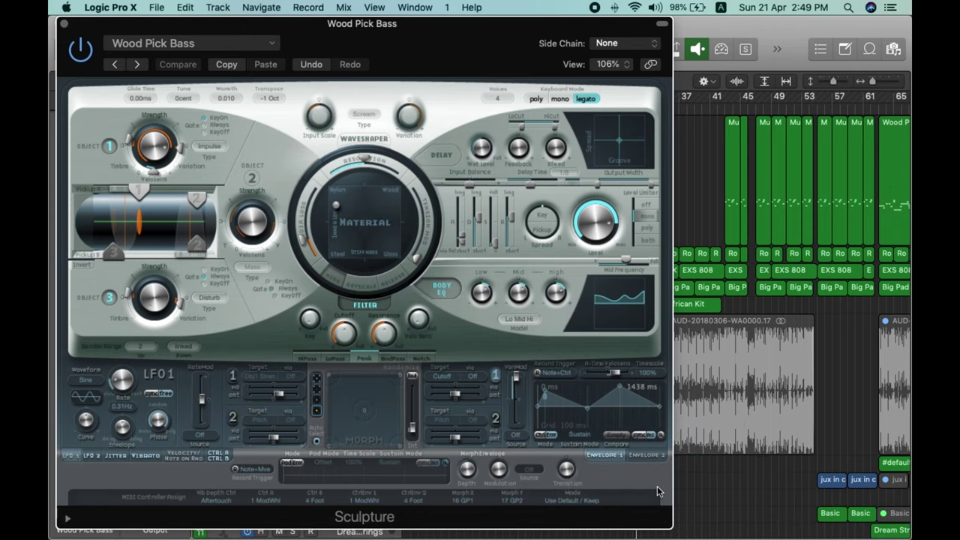
pyautogui.moveTo(670, 525); pyautogui.dragTo(874, 537)
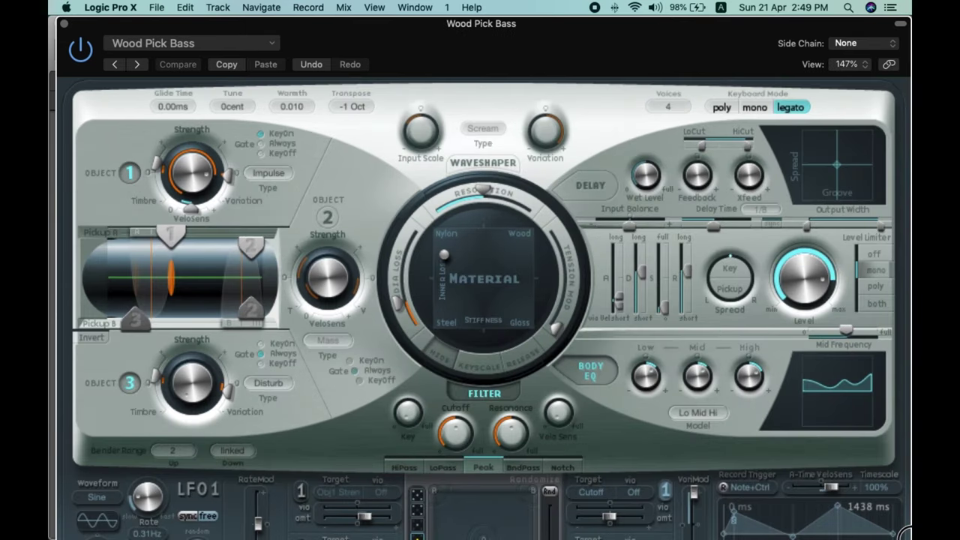
# Step: Solo the Wood Pick Bass track to hear it alone, and close its Sculpture window
pyautogui.moveTo(447, 23); pyautogui.dragTo(419, 16)
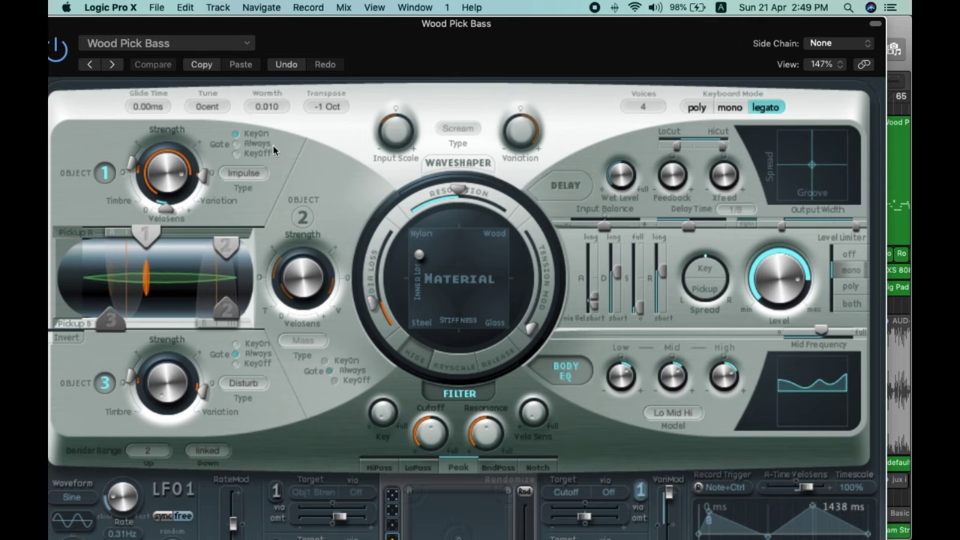
pyautogui.moveTo(373, 56)
pyautogui.mouseDown()
pyautogui.moveTo(397, 315)
pyautogui.moveTo(375, 33)
pyautogui.mouseUp()
pyautogui.press('s')
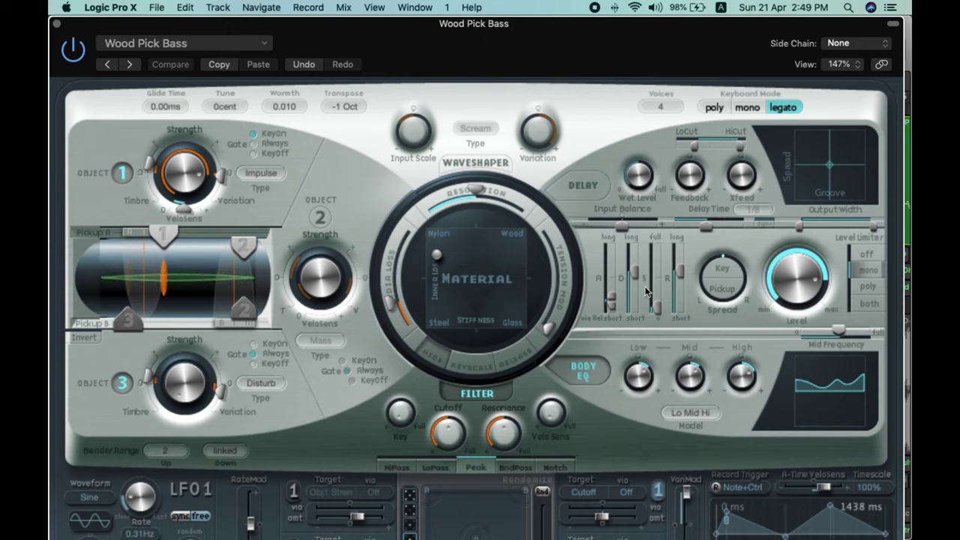
pyautogui.click(57, 26)
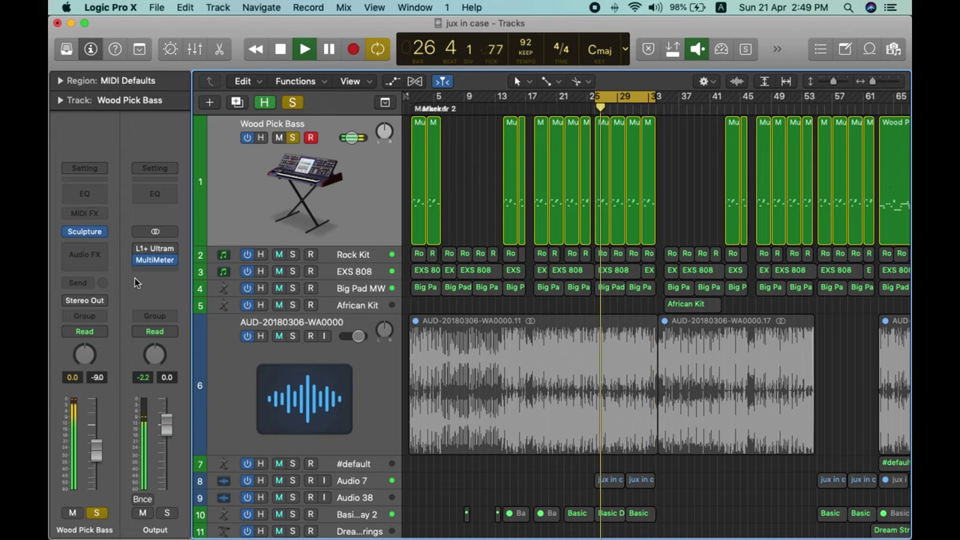
# Step: Examine the instruments, audio effects, EQs and output routing of the channel strips across the mixer, and hide the mixer
pyautogui.press('x')
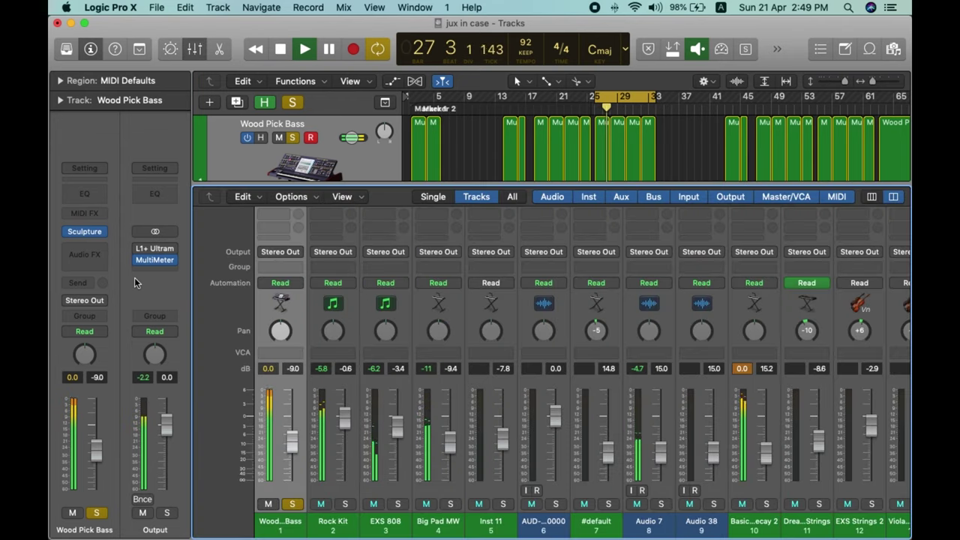
pyautogui.scroll(5, 381, 431)
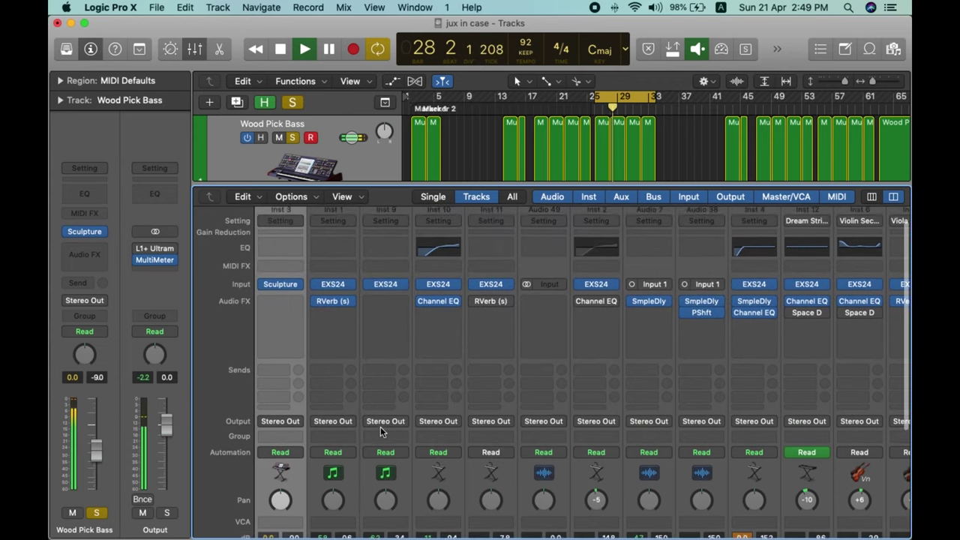
pyautogui.hscroll(10, 405, 331)
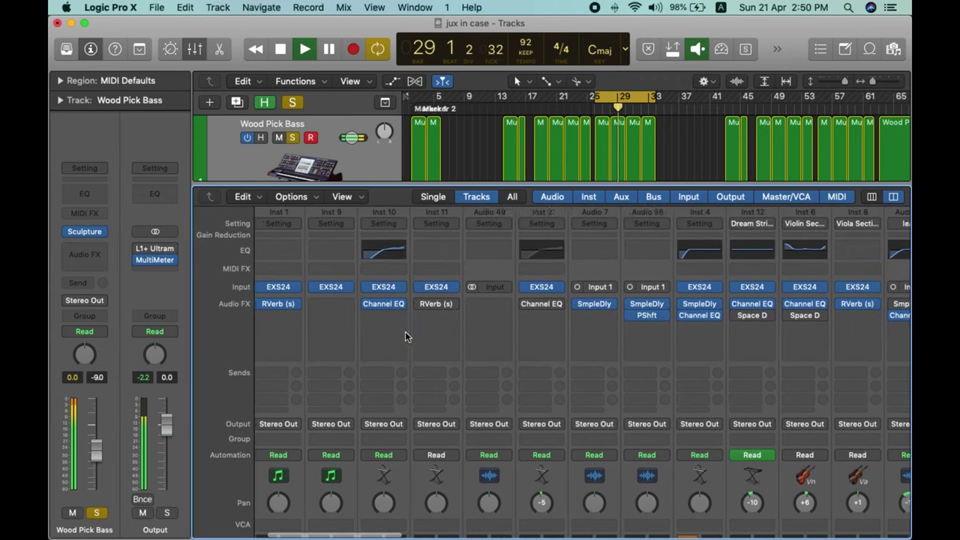
pyautogui.hscroll(10, 405, 332)
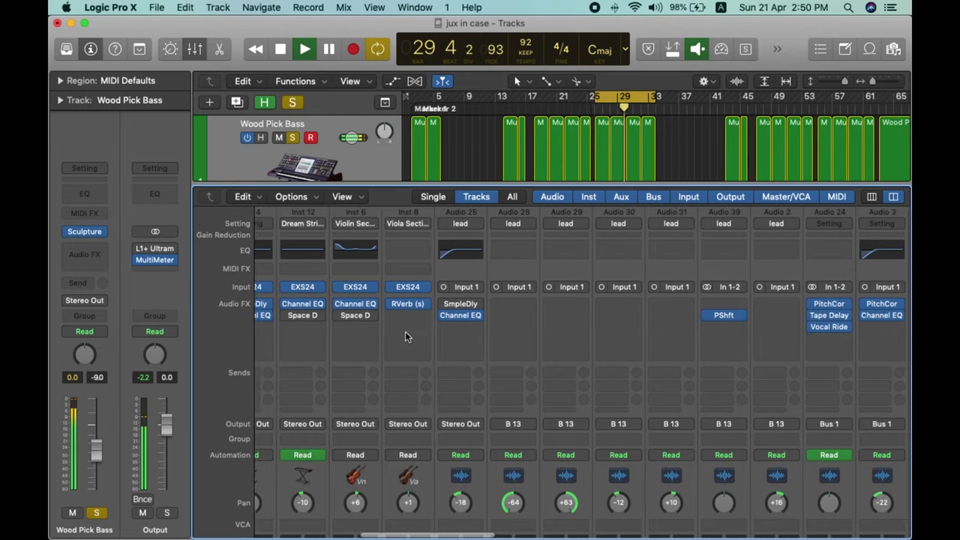
pyautogui.hscroll(-15, 406, 337)
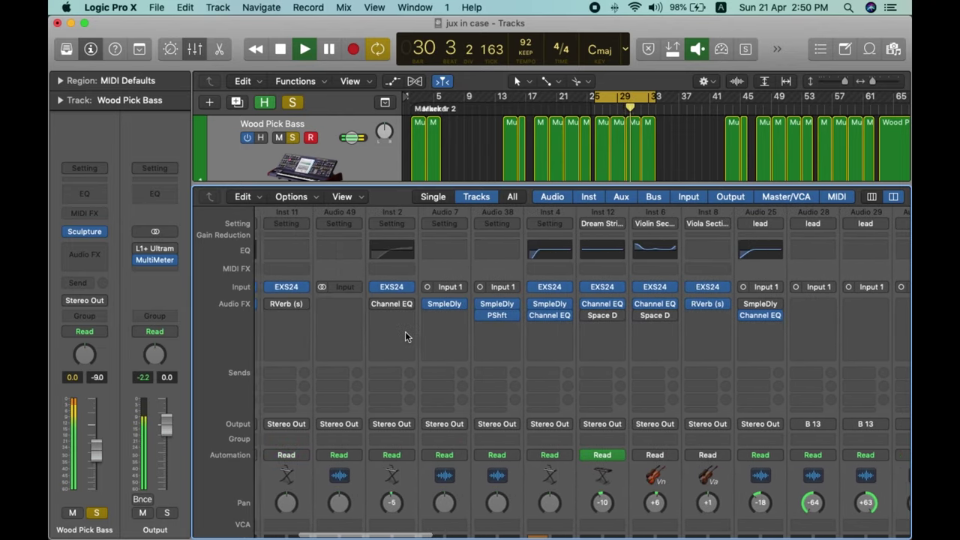
pyautogui.hscroll(8, 630, 263)
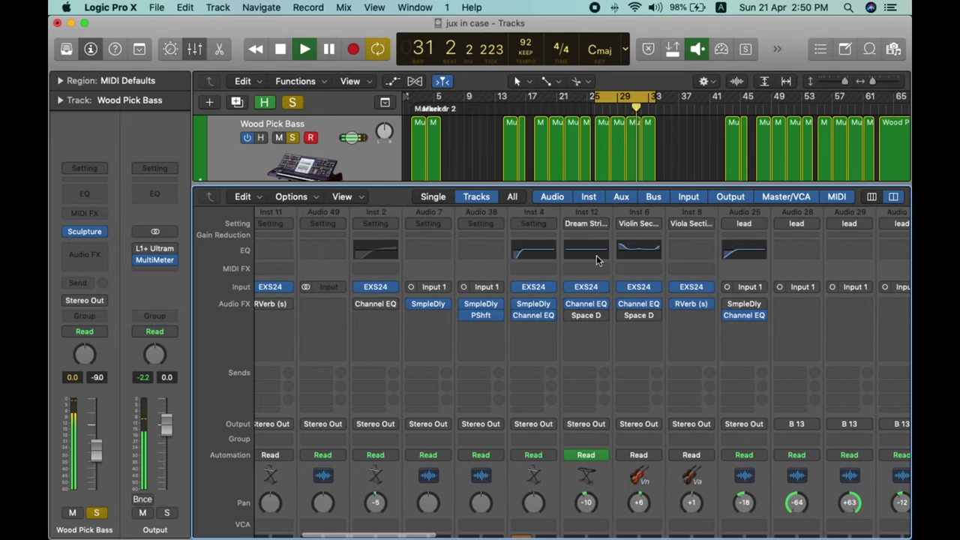
pyautogui.hscroll(20, 638, 255)
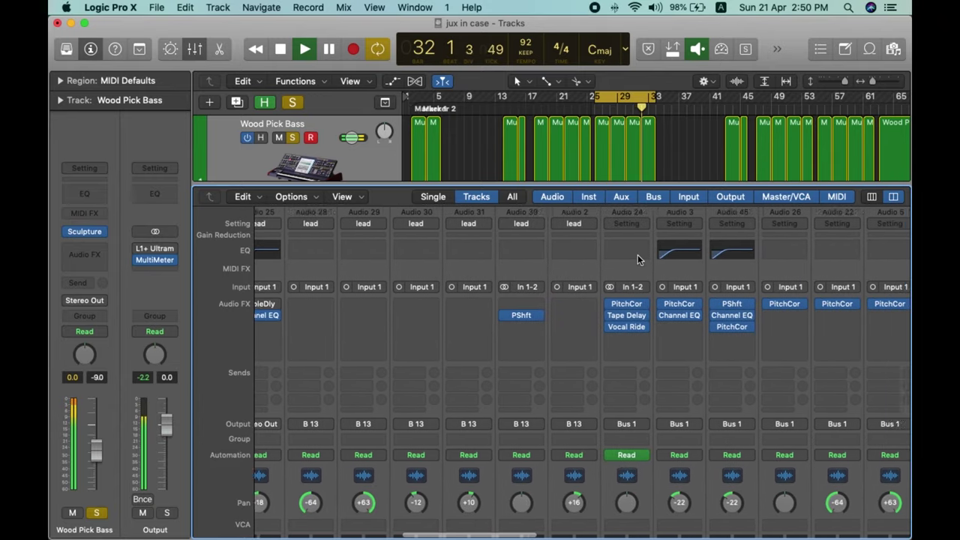
pyautogui.hscroll(2, 637, 255)
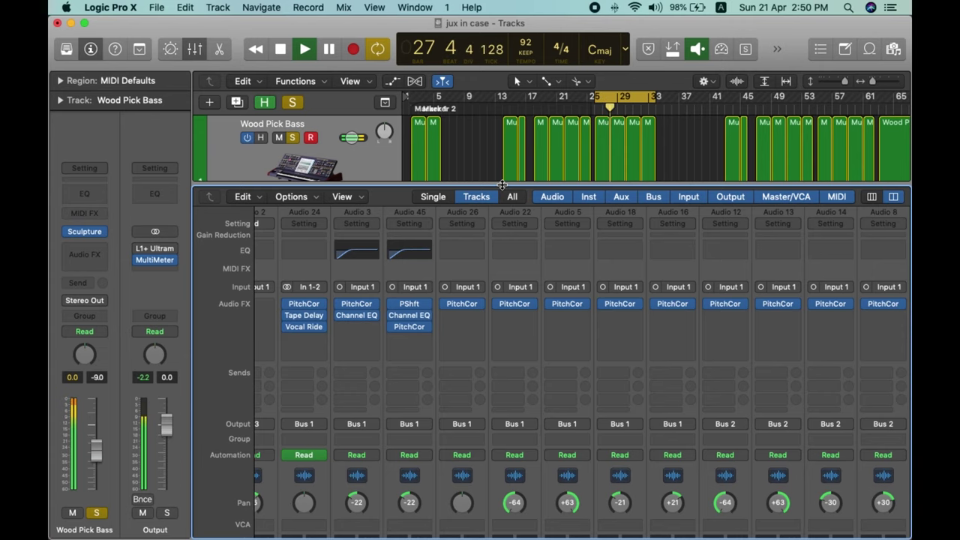
pyautogui.press('x')
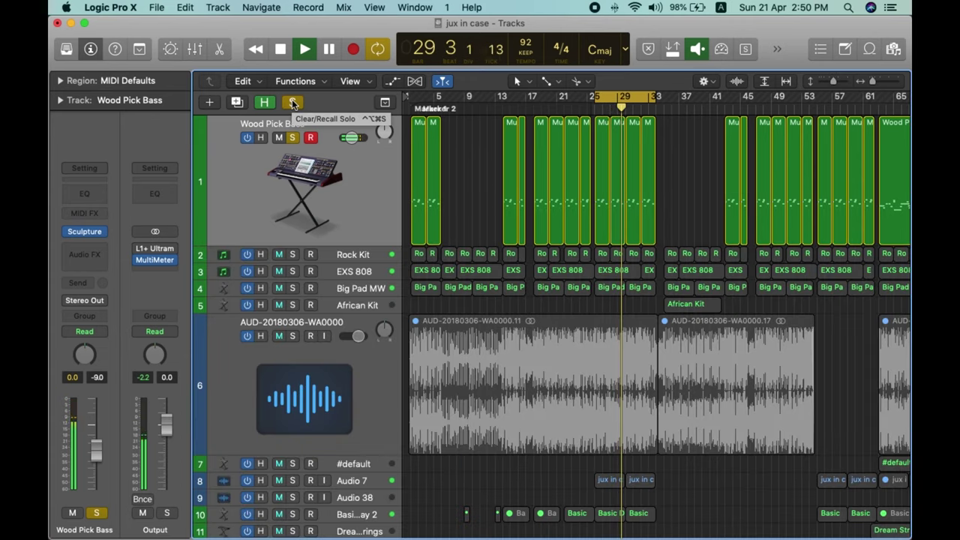
# Step: Clear the track solo, look through the project's full track list during playback, and stop playback
pyautogui.click(293, 102)
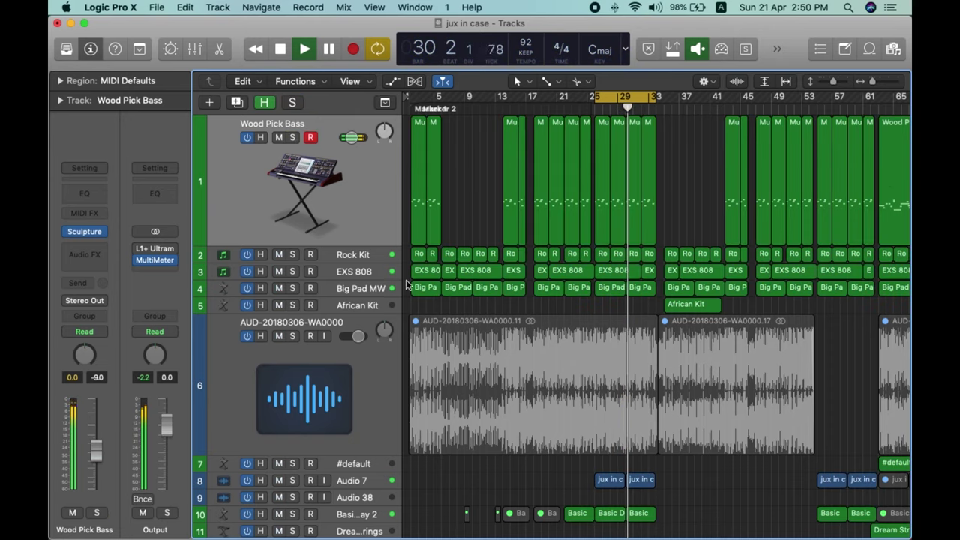
pyautogui.scroll(-20, 471, 371)
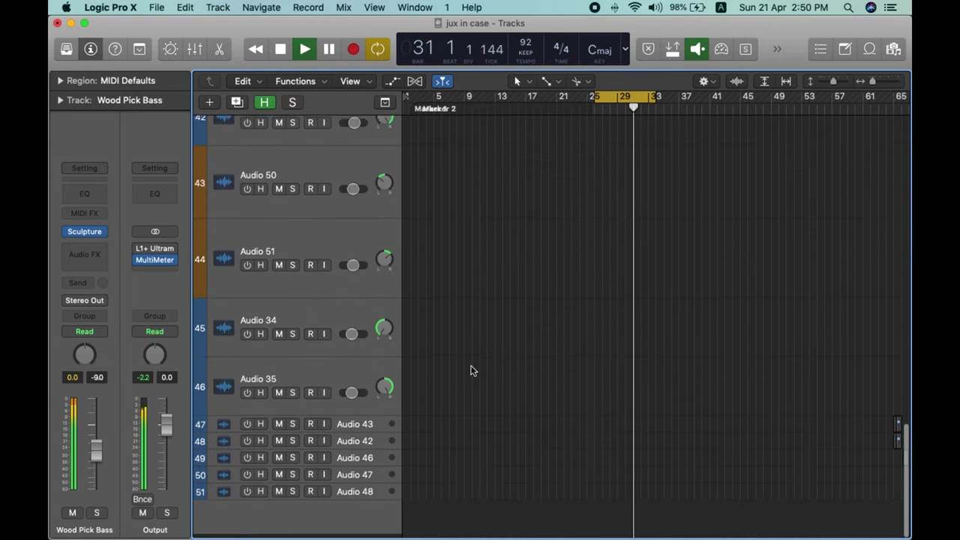
pyautogui.scroll(20, 471, 371)
pyautogui.scroll(10, 471, 371)
pyautogui.scroll(-15, 471, 371)
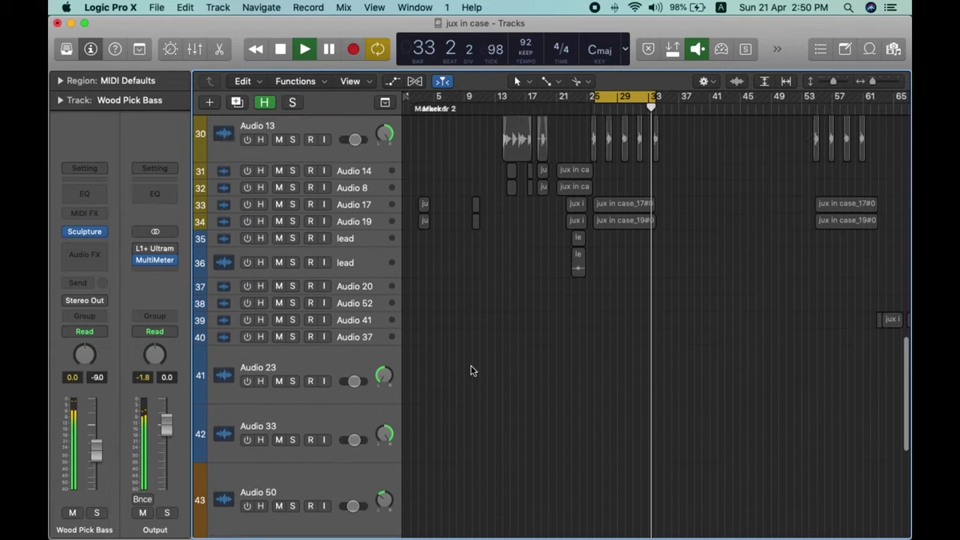
pyautogui.scroll(6, 471, 371)
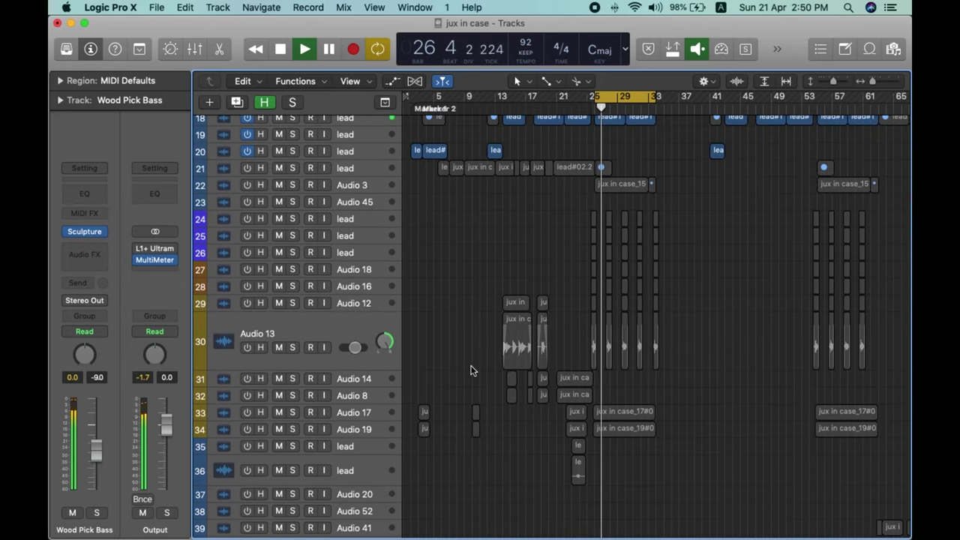
pyautogui.press('space')
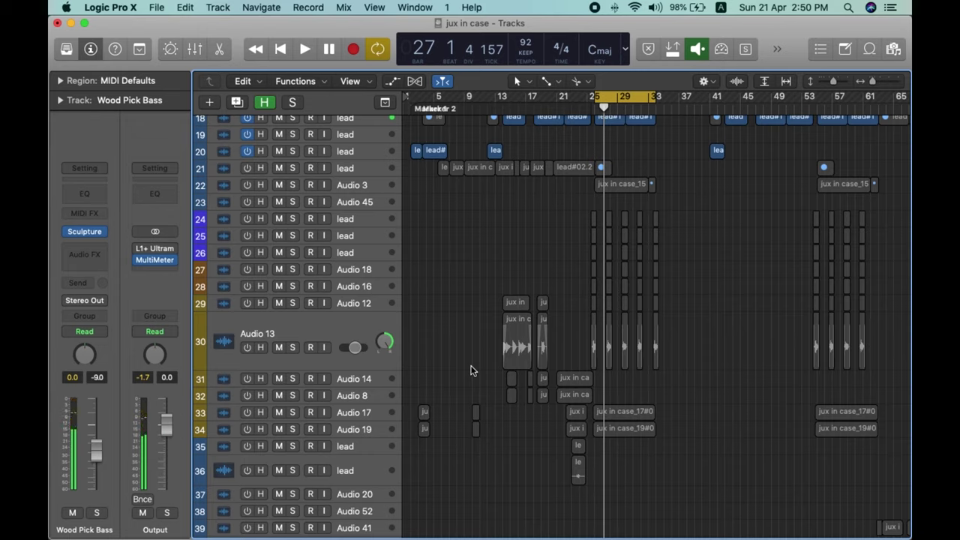